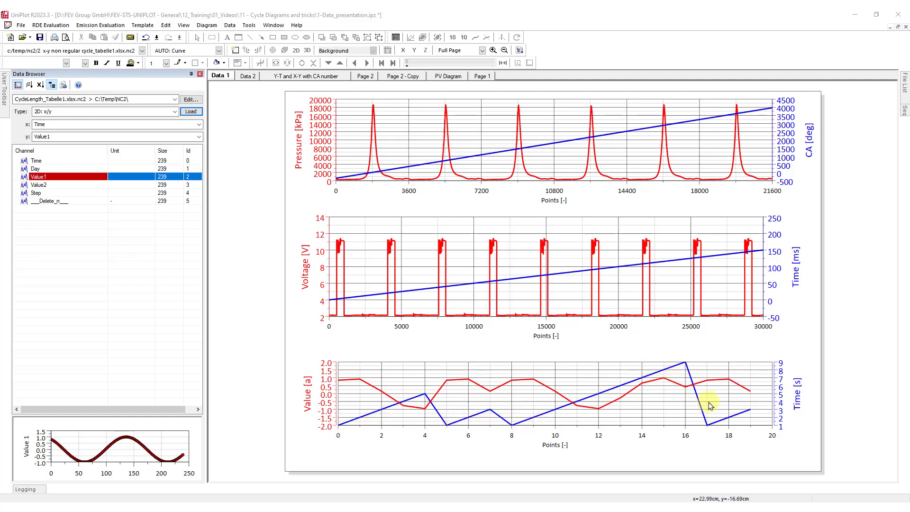
Examine the cycle data curves on the Data 2 and Data 1 pages and review the available diagram types.
{"action": "left_click", "coordinate": [251, 78]}
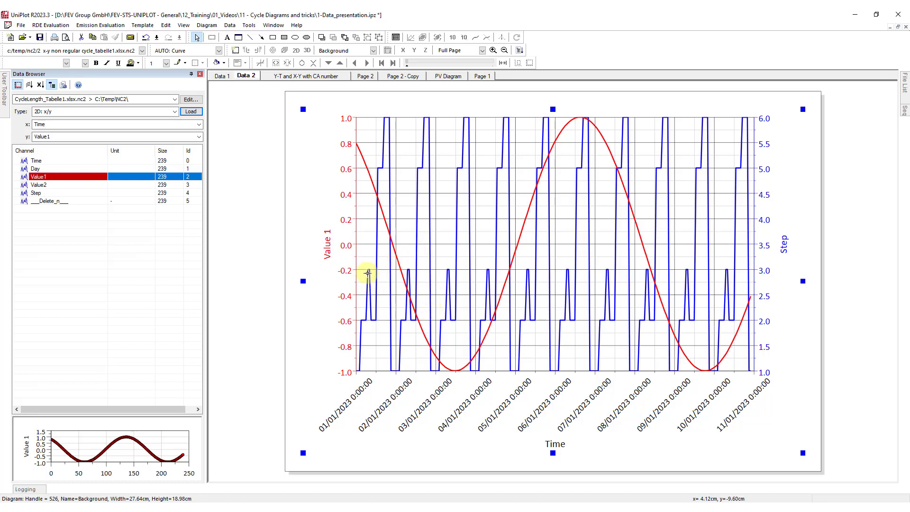
{"action": "mouse_move", "coordinate": [368, 271]}
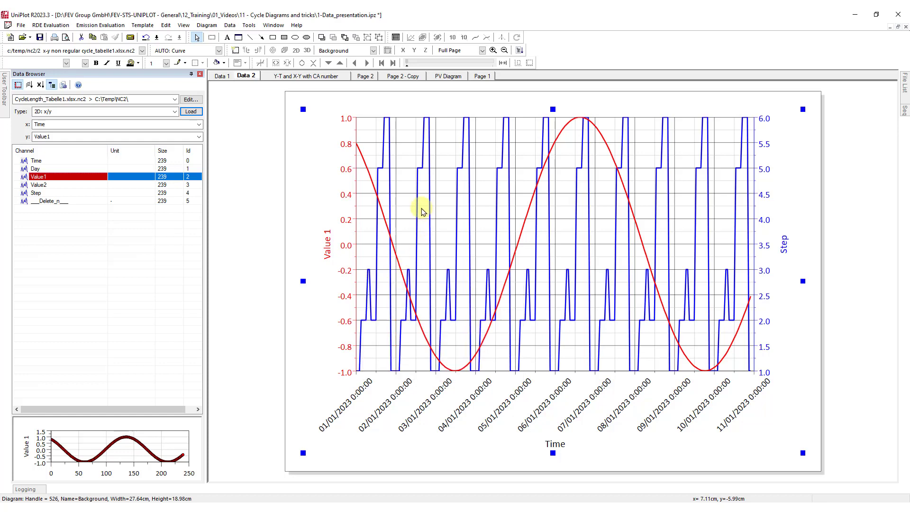
{"action": "key", "text": "ctrl+Page_Up"}
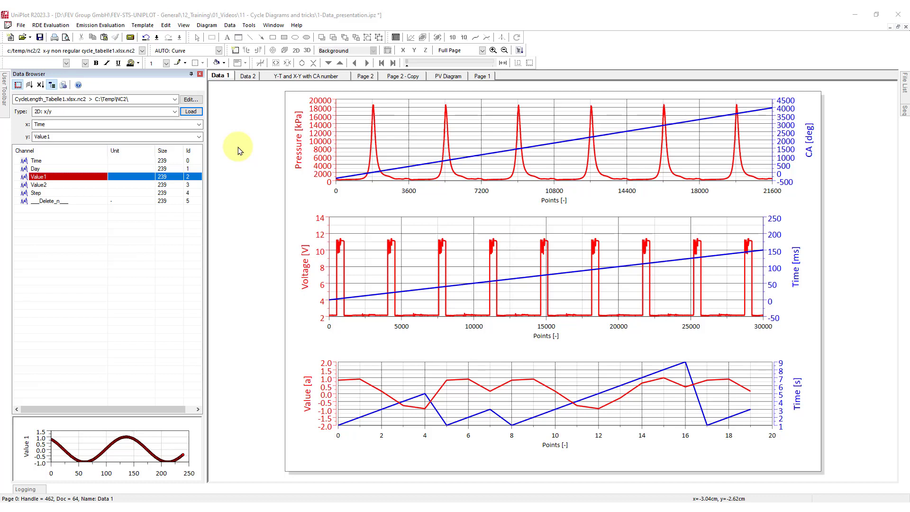
{"action": "left_click", "coordinate": [175, 111]}
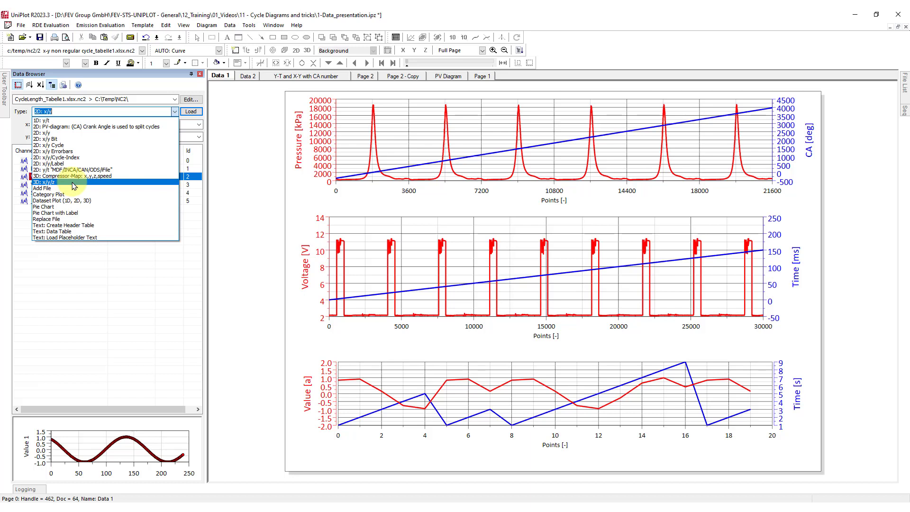
{"action": "left_click", "coordinate": [226, 166]}
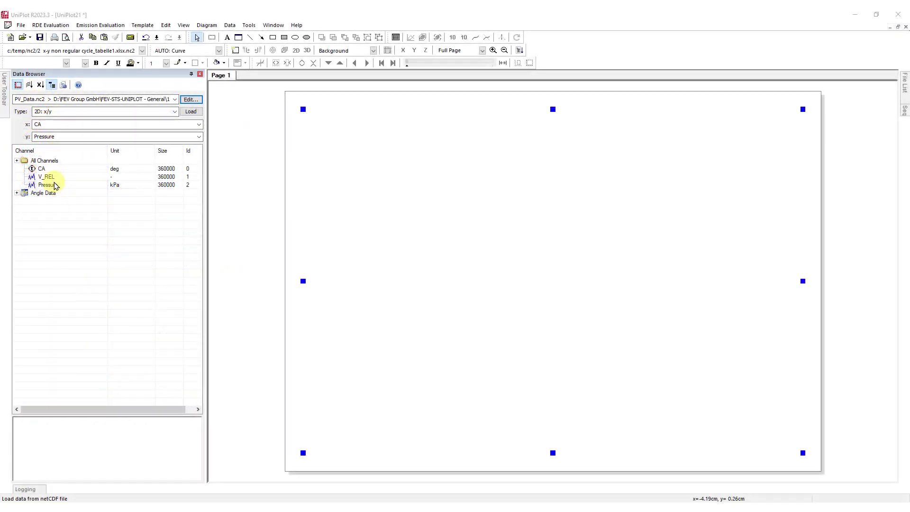
Inspect the CA channel's attributes in PV_Data.nc2 and load Pressure over CA as a 2D x/y diagram.
{"action": "left_click", "coordinate": [190, 100]}
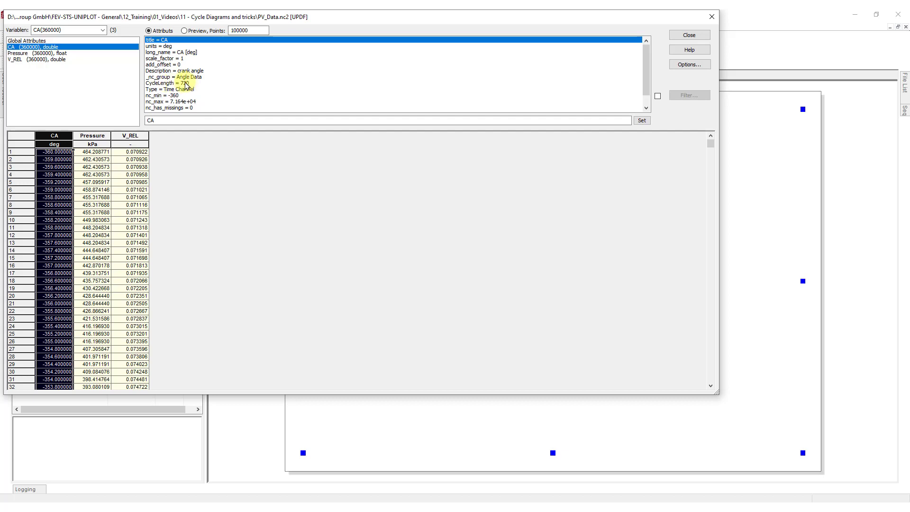
{"action": "left_click", "coordinate": [692, 35]}
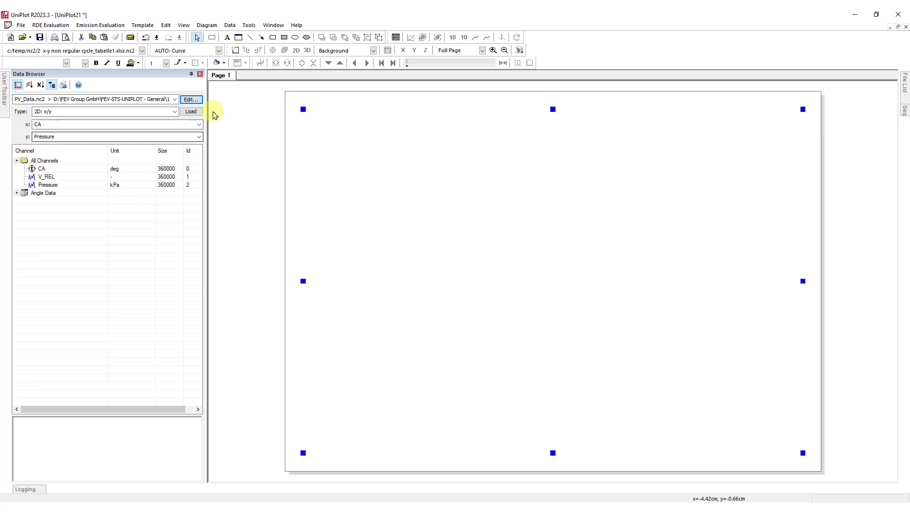
{"action": "left_click", "coordinate": [195, 113]}
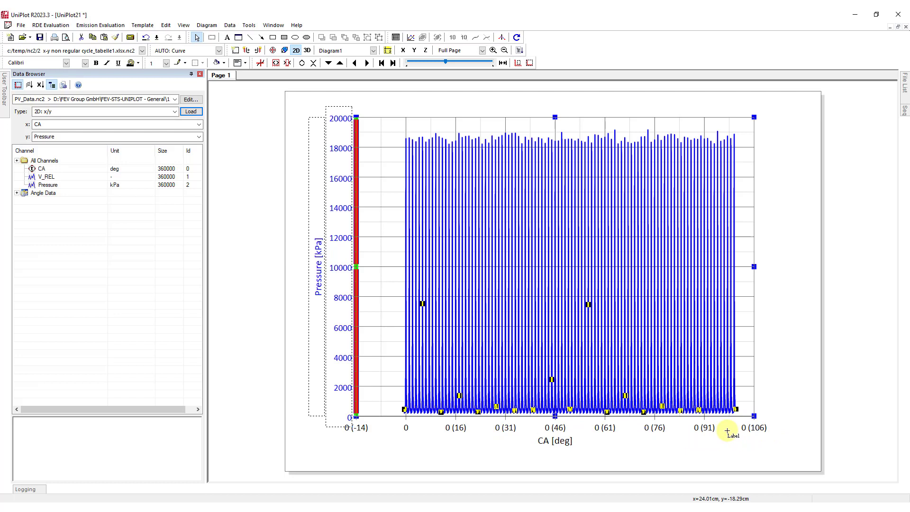
Zoom the pressure diagram in on a single cycle starting at -360 deg crank angle.
{"action": "left_click", "coordinate": [493, 50]}
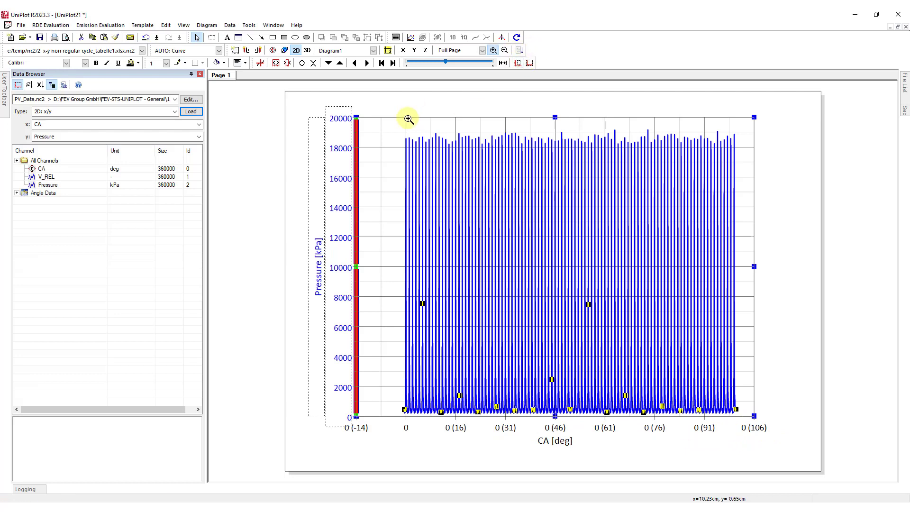
{"action": "left_click_drag", "start_coordinate": [408, 119], "coordinate": [420, 420]}
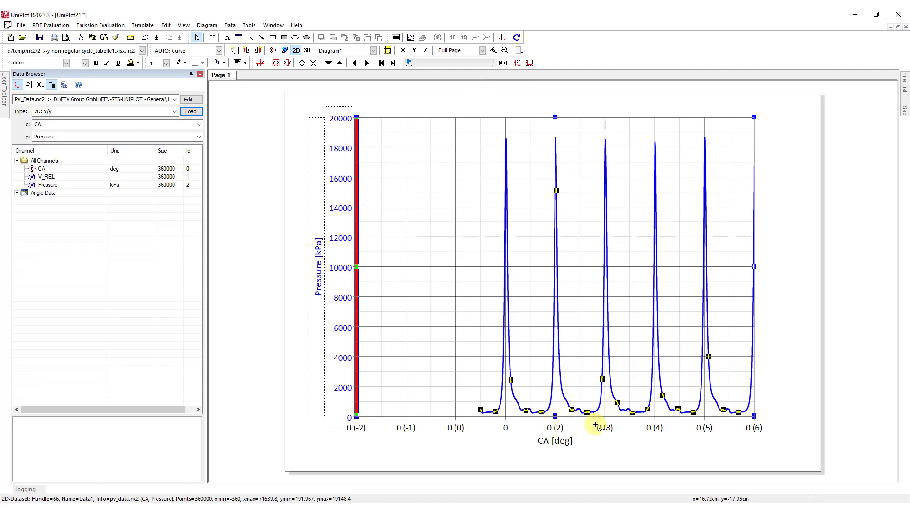
{"action": "left_click", "coordinate": [519, 64]}
{"action": "left_click_drag", "start_coordinate": [482, 127], "coordinate": [535, 421]}
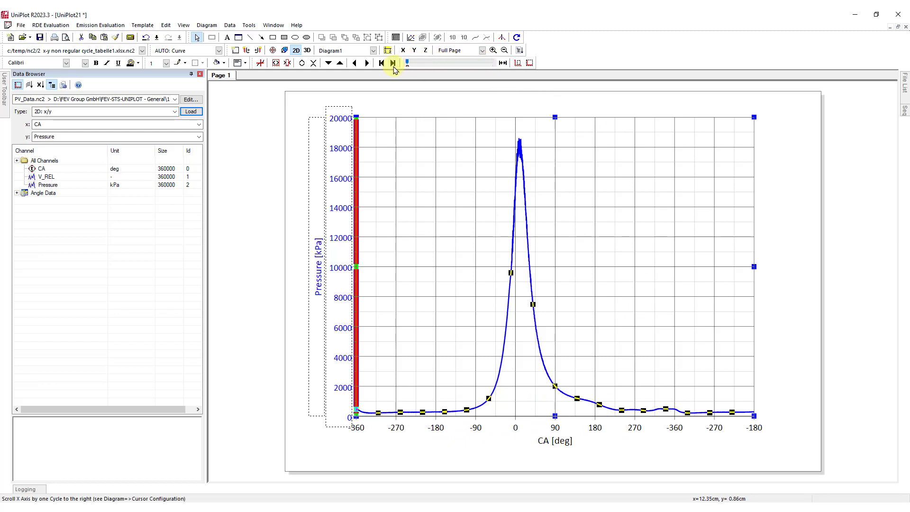
Check the cycle length used for scrolling, and page the x-axis forward through the pressure cycles one at a time.
{"action": "left_click", "coordinate": [504, 63]}
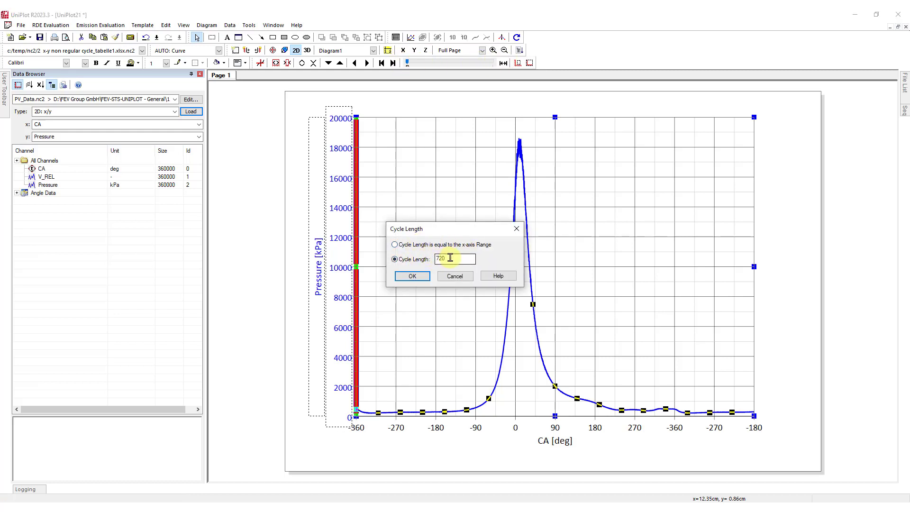
{"action": "left_click", "coordinate": [455, 277]}
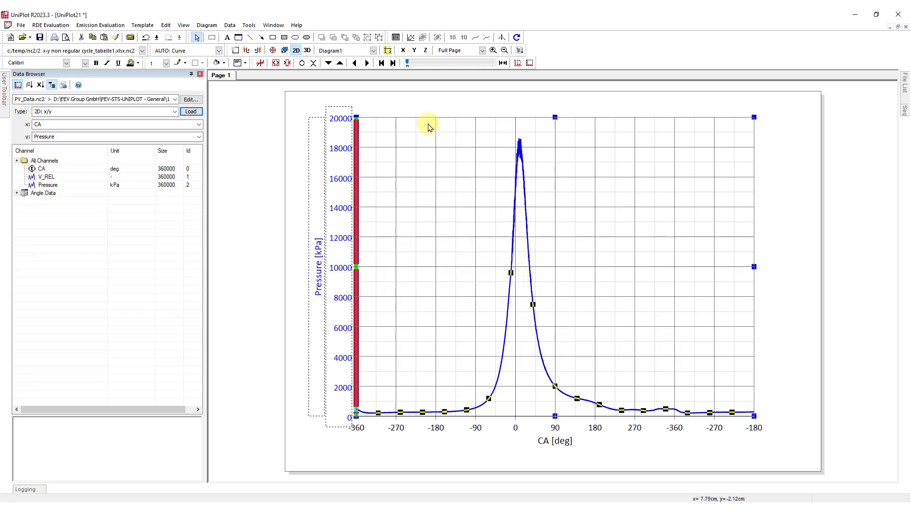
{"action": "left_click", "coordinate": [393, 63]}
{"action": "left_click", "coordinate": [394, 63]}
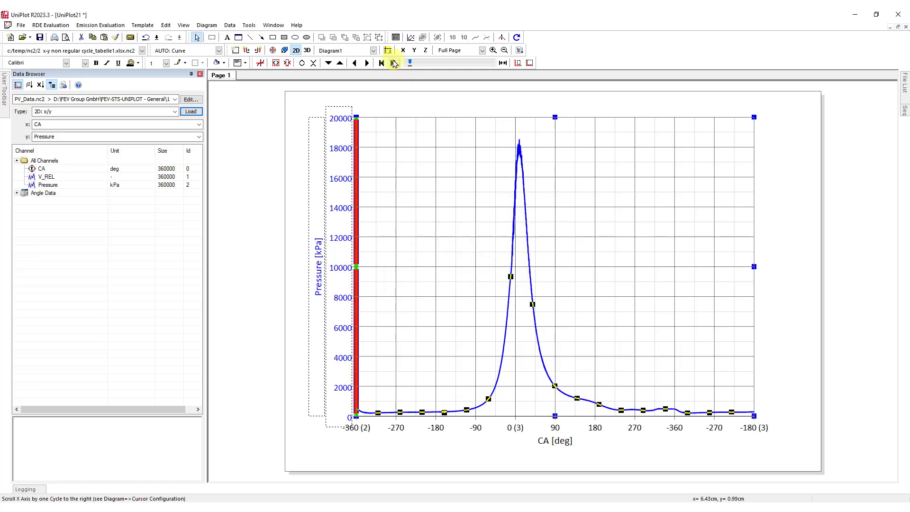
{"action": "left_click", "coordinate": [395, 63]}
{"action": "left_click", "coordinate": [394, 63]}
{"action": "left_click", "coordinate": [394, 64]}
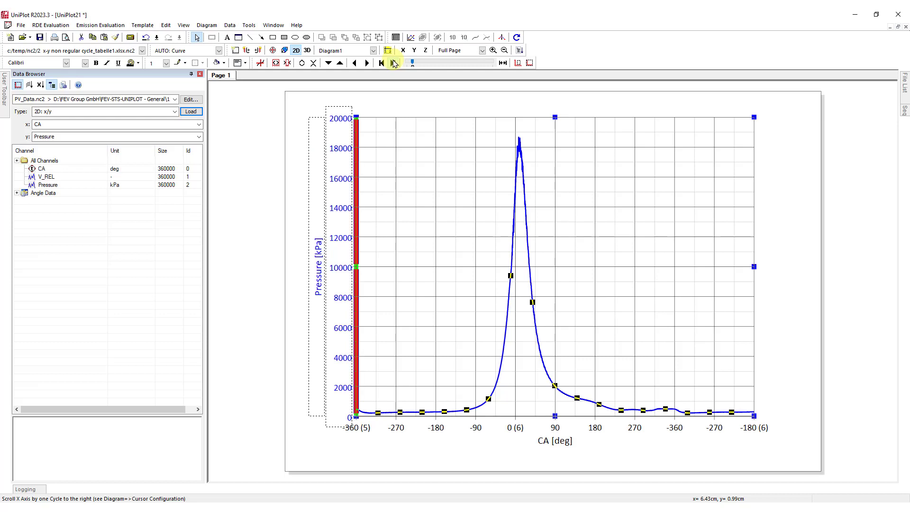
{"action": "left_click", "coordinate": [395, 63]}
{"action": "left_click", "coordinate": [395, 64]}
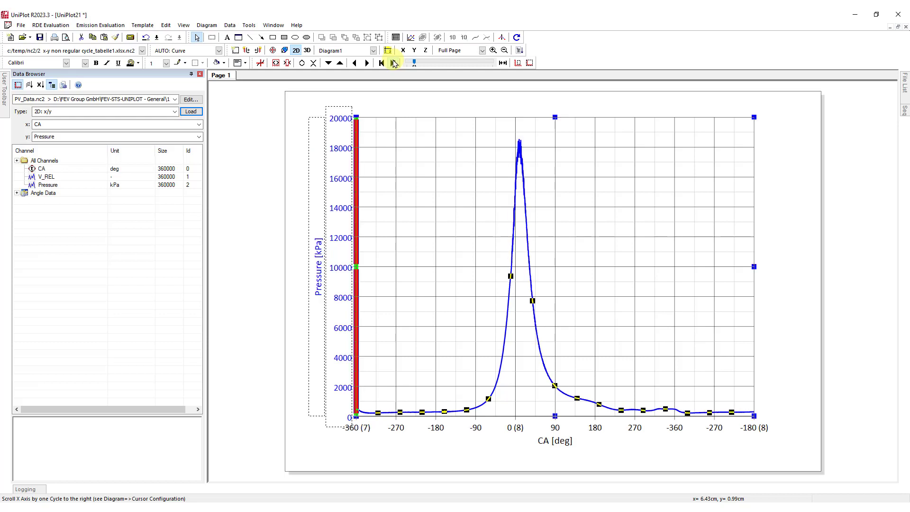
{"action": "left_click", "coordinate": [394, 63]}
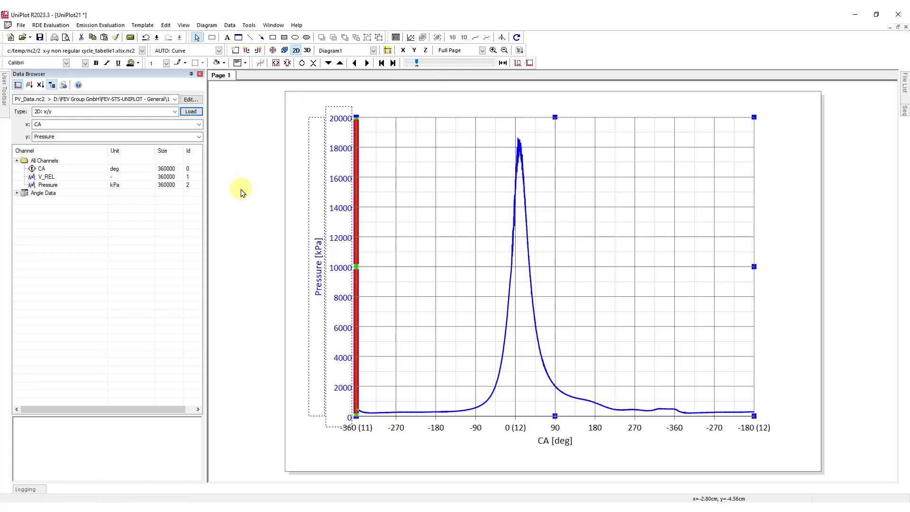
Check the scaling type in the pressure diagram's x-axis parameters and open the list of diagram types.
{"action": "double_click", "coordinate": [465, 427]}
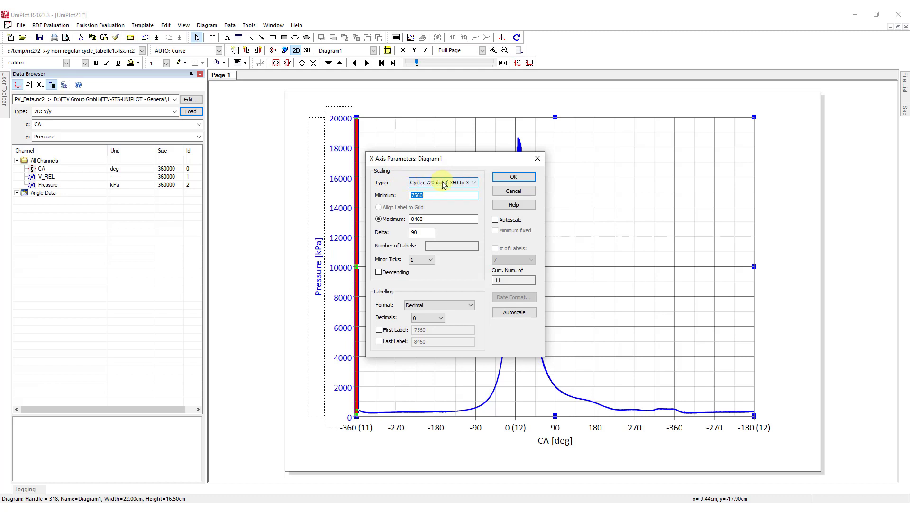
{"action": "left_click", "coordinate": [524, 176]}
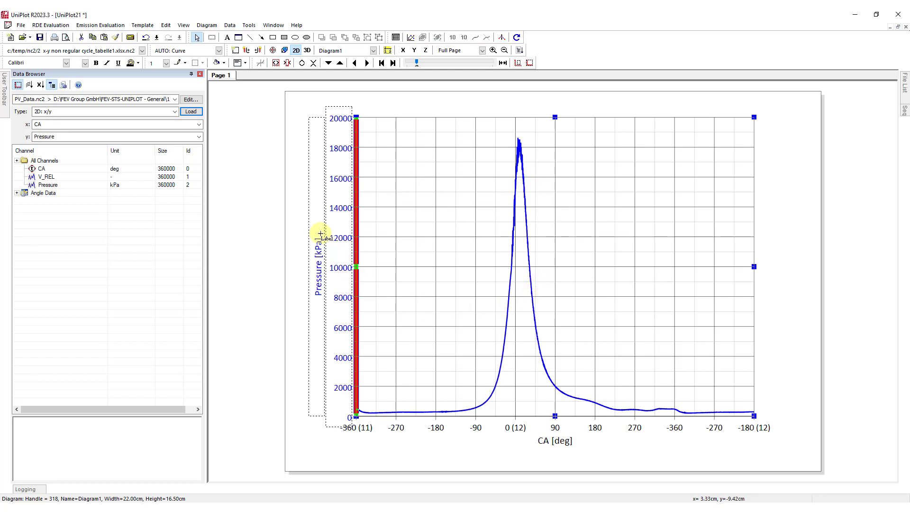
{"action": "left_click", "coordinate": [174, 113]}
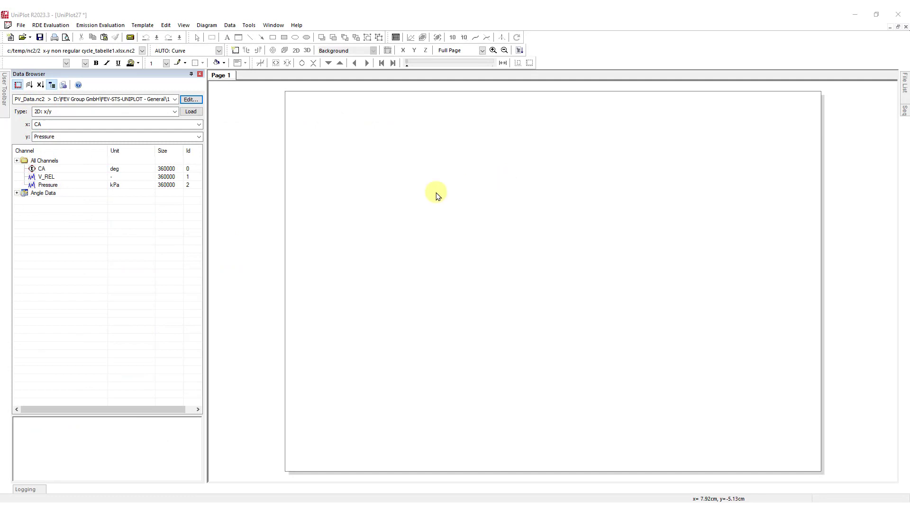
Set the diagram type to 2D PV-diagram with cycles split by crank angle, using V_REL as x and Pressure as y.
{"action": "left_click", "coordinate": [176, 112]}
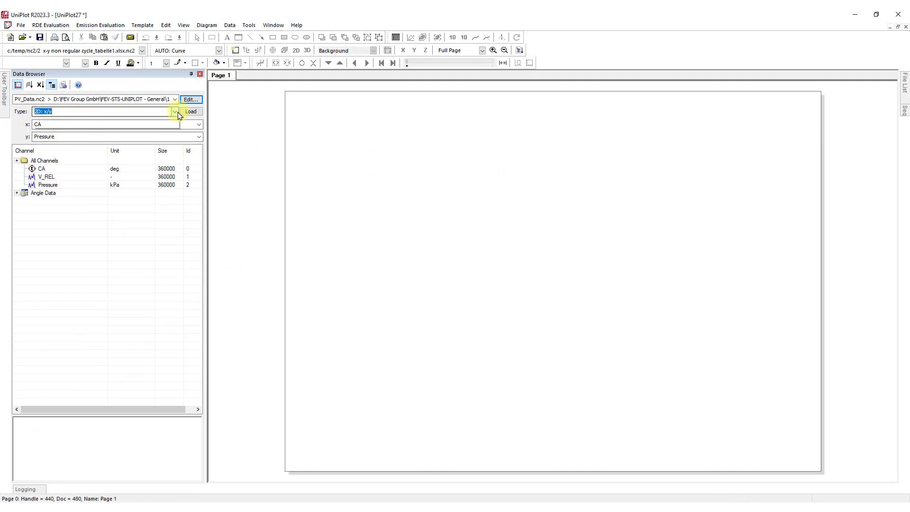
{"action": "left_click", "coordinate": [110, 129]}
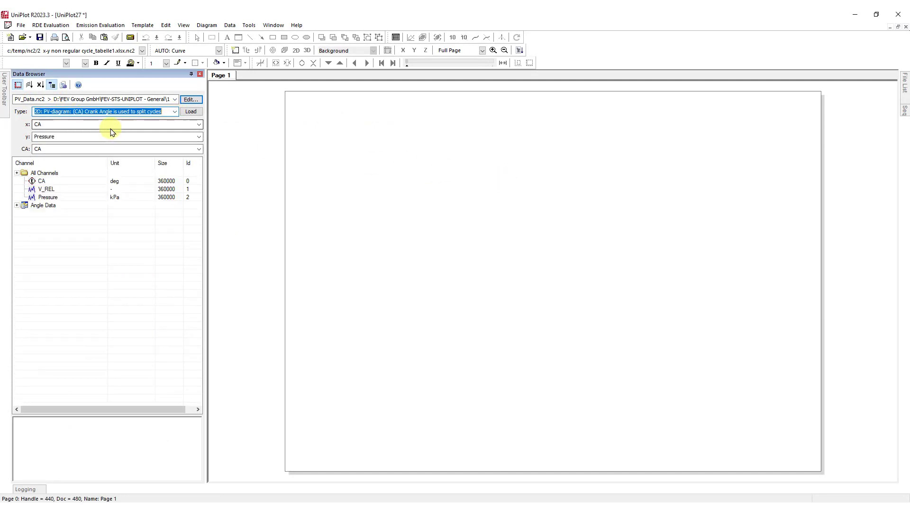
{"action": "left_click", "coordinate": [120, 126]}
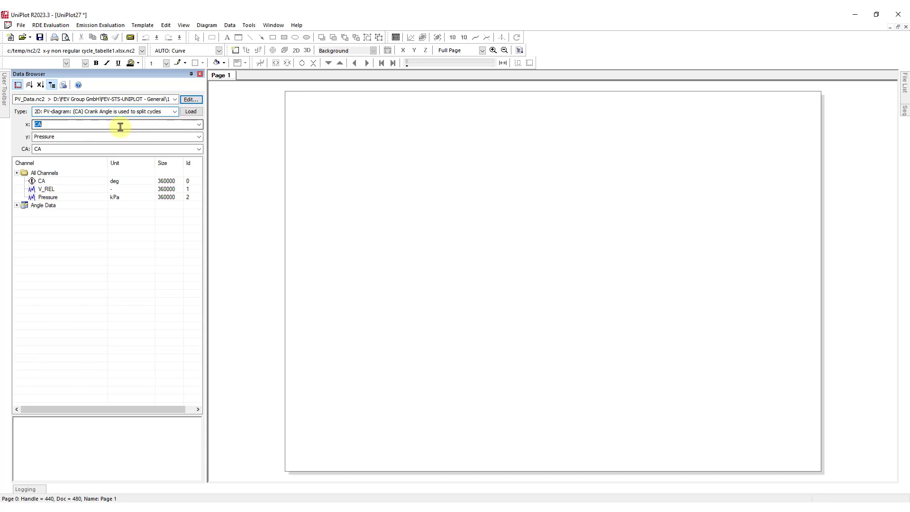
{"action": "left_click", "coordinate": [199, 125]}
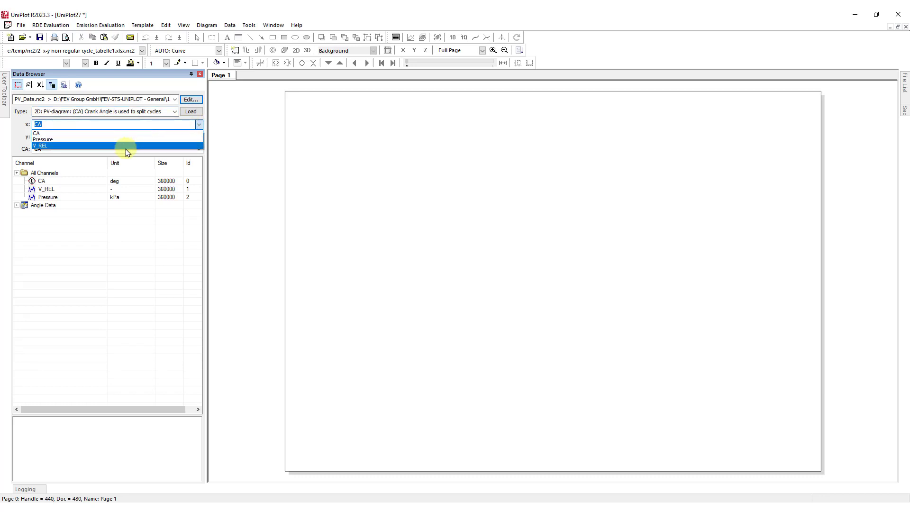
{"action": "left_click", "coordinate": [95, 145]}
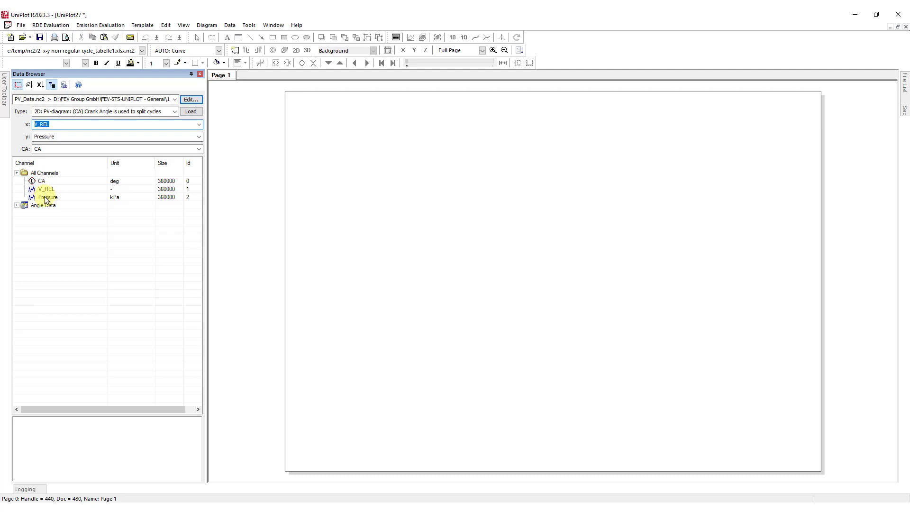
{"action": "left_click", "coordinate": [45, 196]}
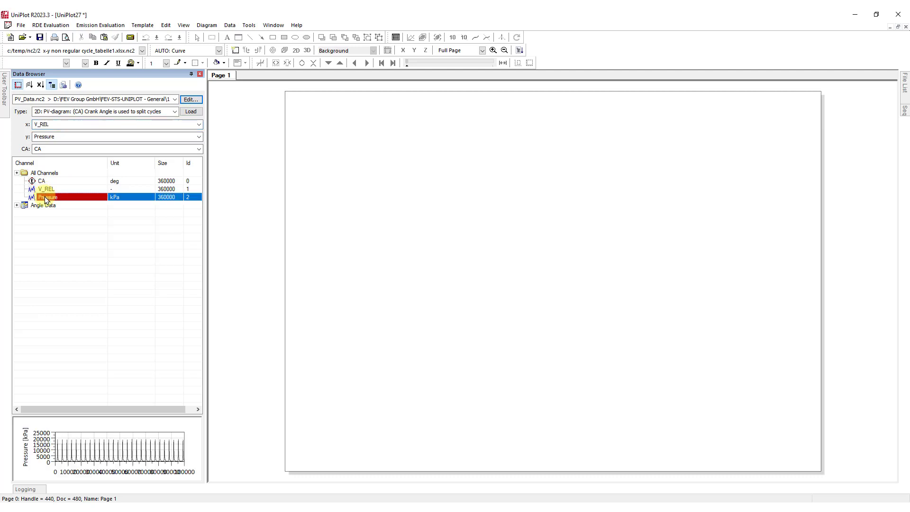
Load cycles 1-10 with cycle start 0 and cycle length 720, and display the PV curves staggered in depth.
{"action": "left_click", "coordinate": [192, 111]}
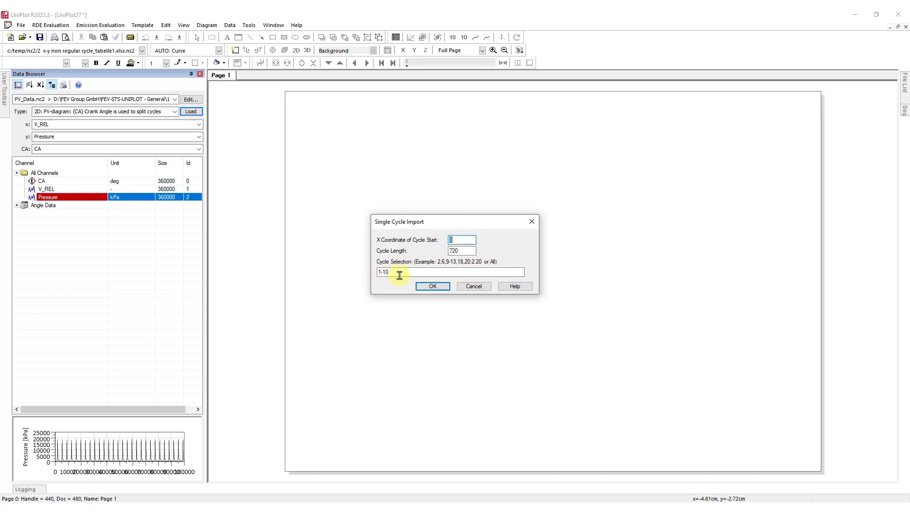
{"action": "left_click", "coordinate": [426, 287]}
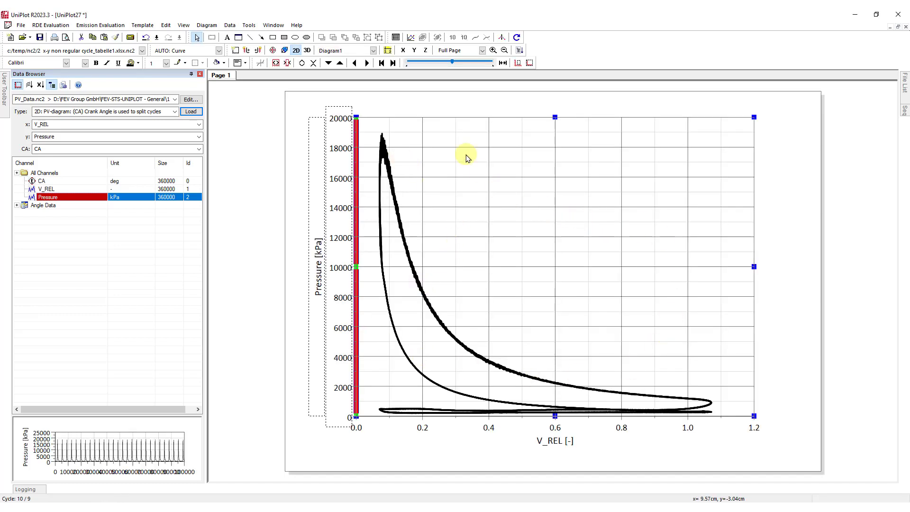
{"action": "left_click", "coordinate": [286, 52]}
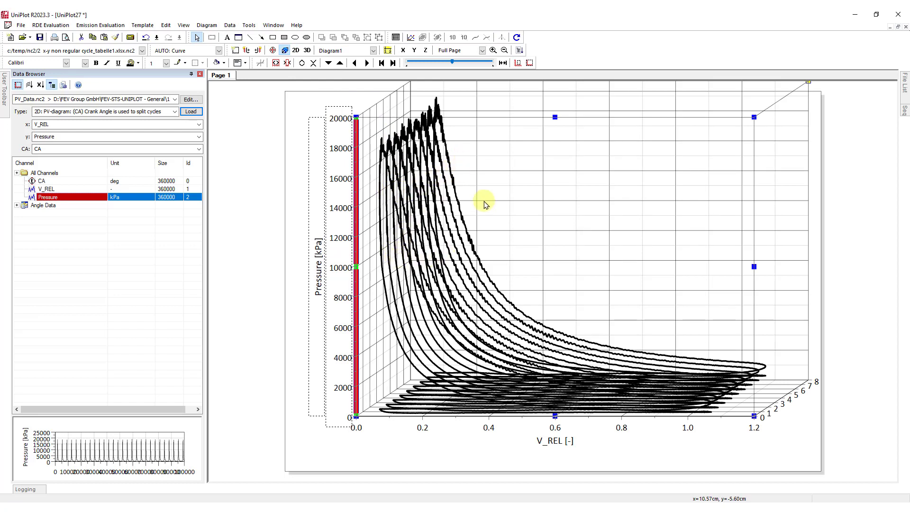
Fill the Data3 curve of the active diagram with red through the dataset list's configuration, shrinking the list window to expose the diagram.
{"action": "left_click", "coordinate": [397, 37]}
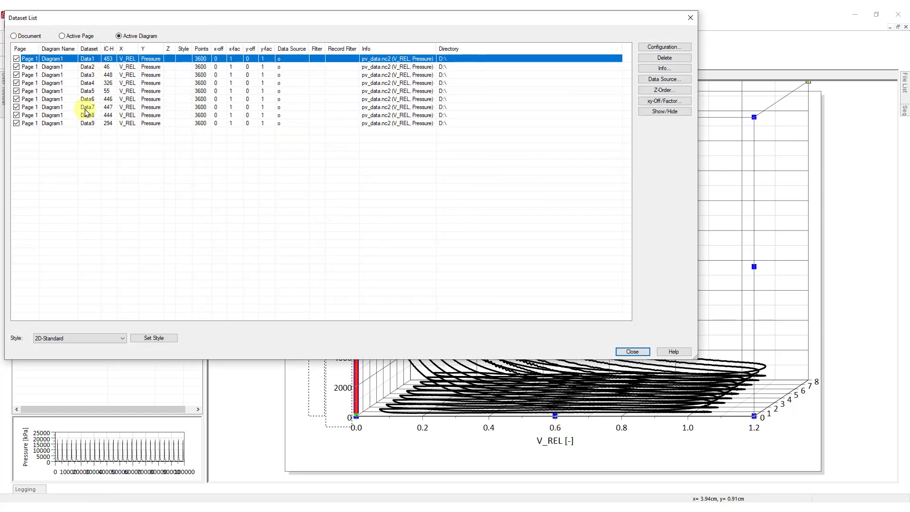
{"action": "left_click", "coordinate": [87, 90]}
{"action": "left_click", "coordinate": [86, 83]}
{"action": "left_click", "coordinate": [87, 75]}
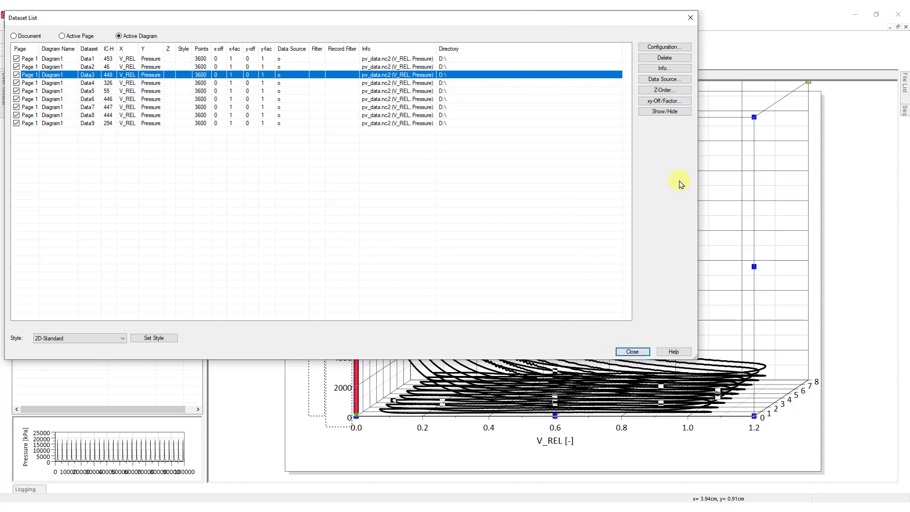
{"action": "left_click_drag", "start_coordinate": [697, 358], "coordinate": [360, 241]}
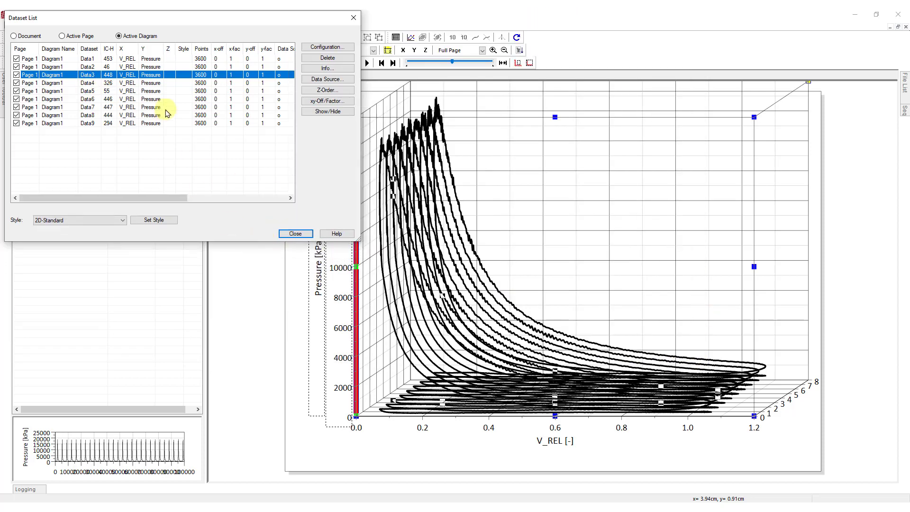
{"action": "left_click", "coordinate": [327, 49]}
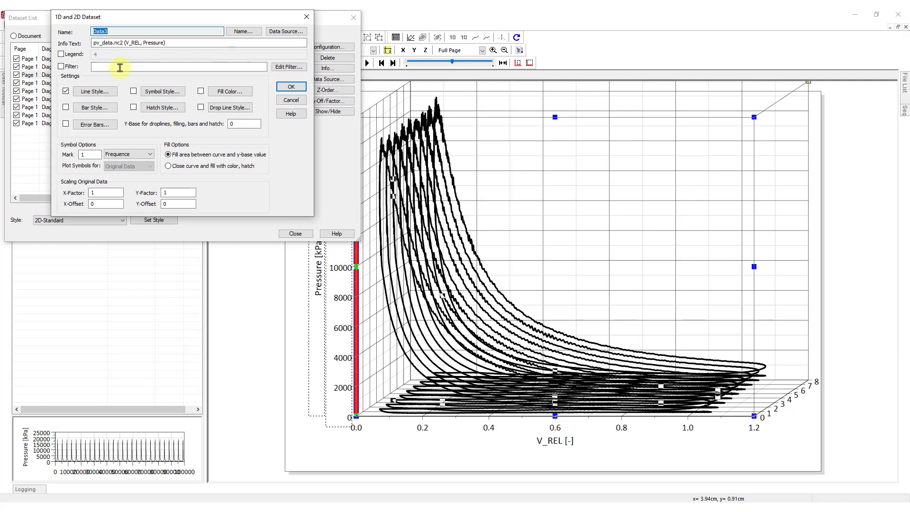
{"action": "left_click", "coordinate": [236, 93]}
{"action": "left_click", "coordinate": [266, 91]}
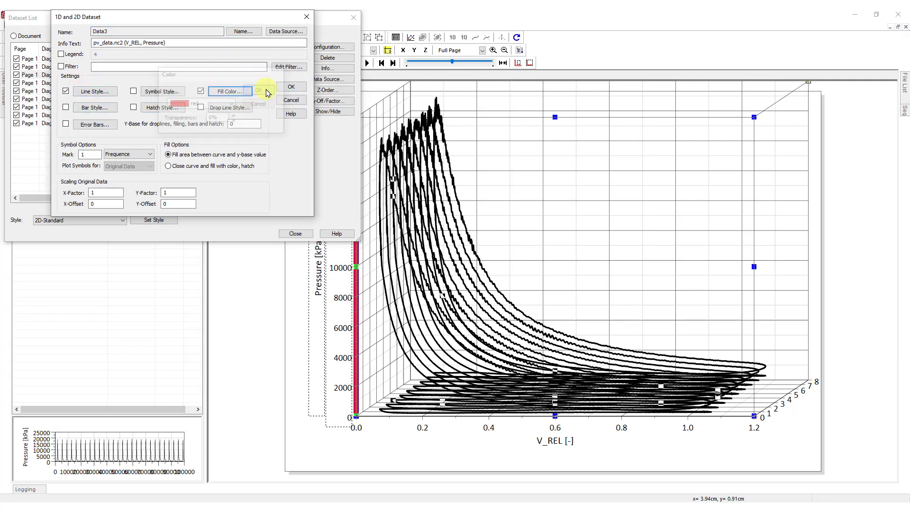
{"action": "left_click", "coordinate": [291, 87]}
{"action": "left_click", "coordinate": [295, 233]}
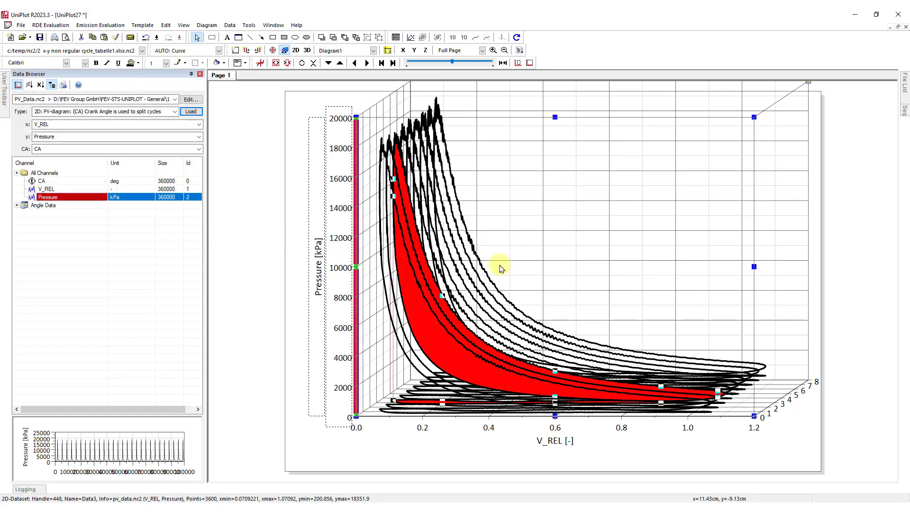
Add a 2D-Area text object to the diagram for the Data7 PV curve.
{"action": "left_click", "coordinate": [473, 279]}
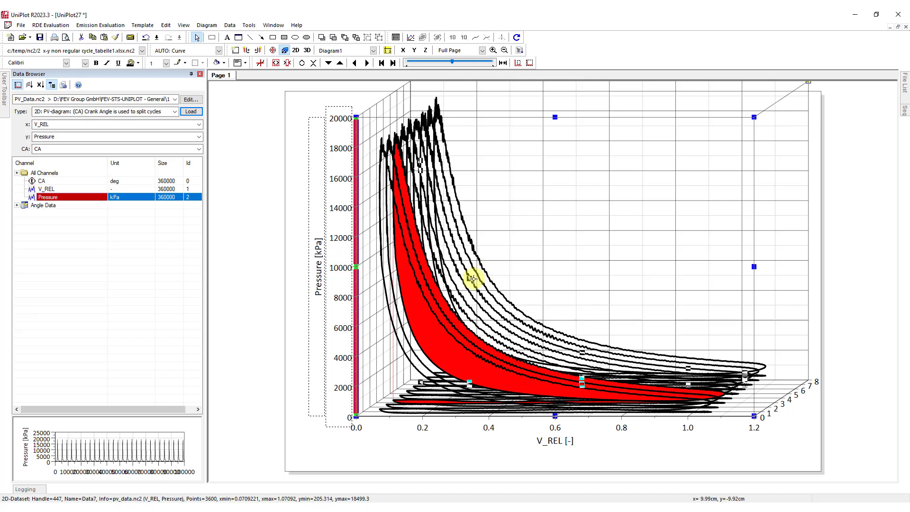
{"action": "right_click", "coordinate": [473, 279]}
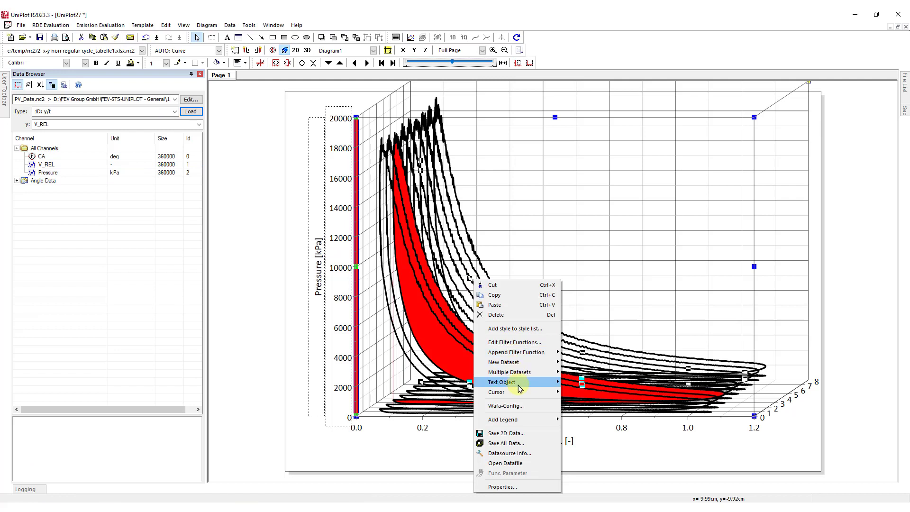
{"action": "mouse_move", "coordinate": [519, 384]}
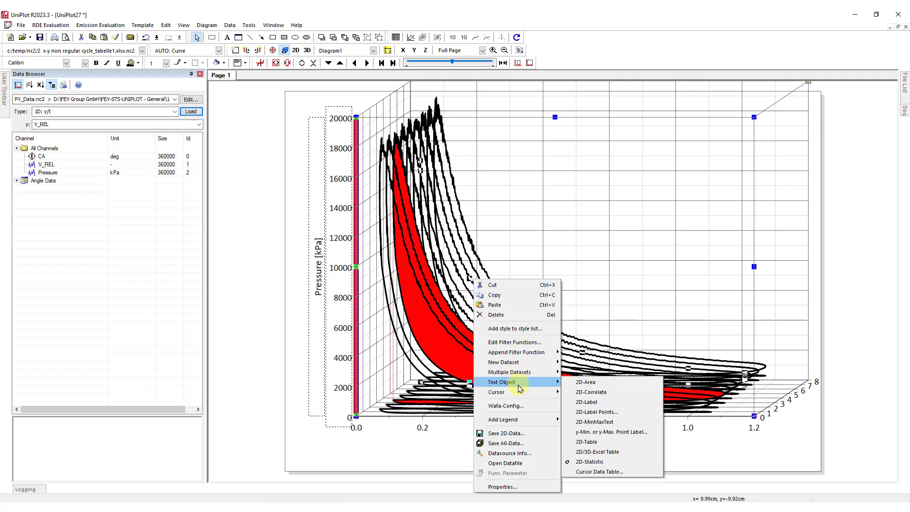
{"action": "left_click", "coordinate": [604, 384]}
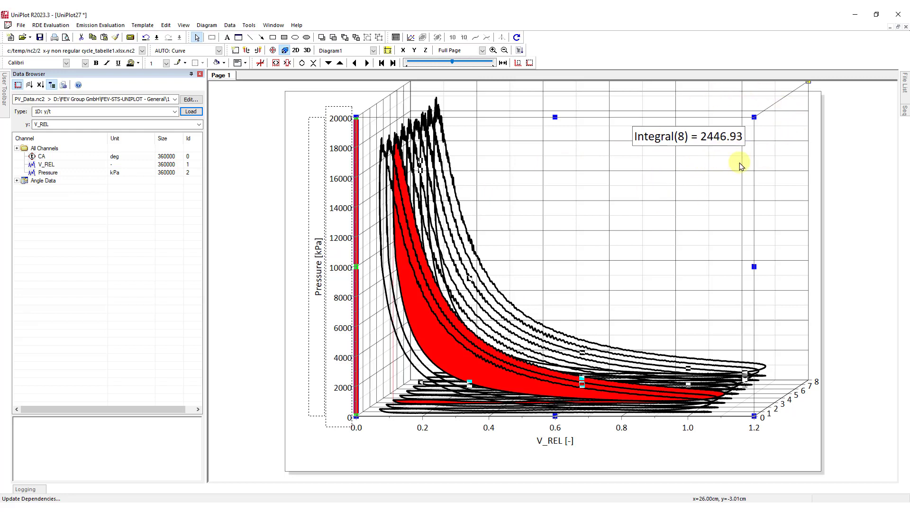
Add a 2D-Area text object for the second-rearmost PV curve and place it directly below the first integral label.
{"action": "left_click", "coordinate": [468, 240]}
{"action": "right_click", "coordinate": [469, 239]}
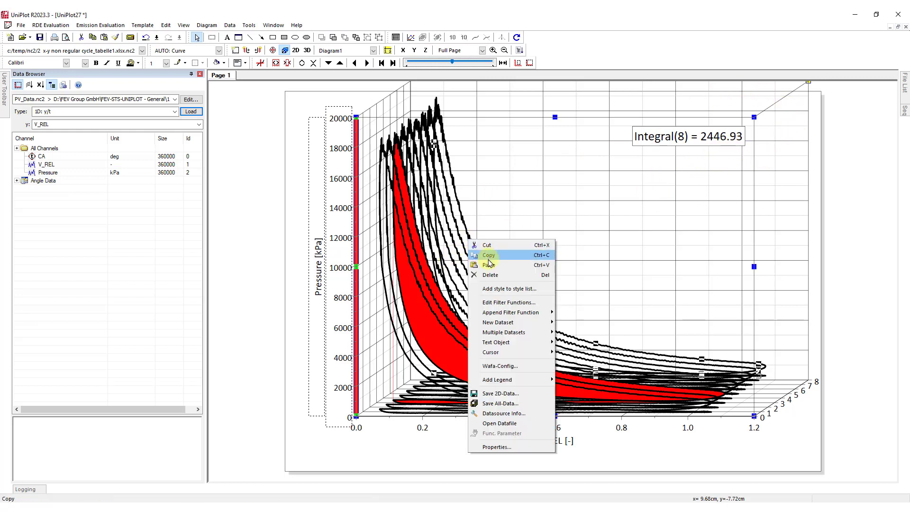
{"action": "mouse_move", "coordinate": [520, 341]}
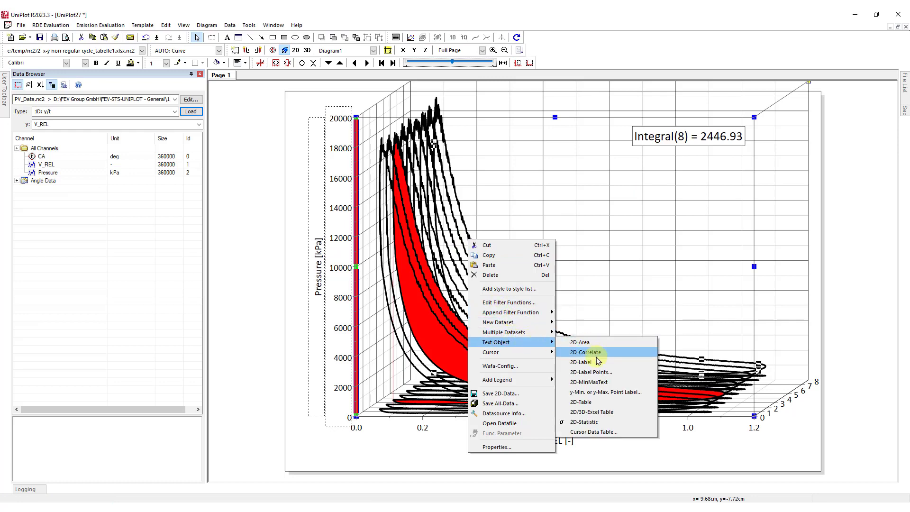
{"action": "left_click", "coordinate": [599, 343]}
{"action": "left_click_drag", "start_coordinate": [659, 141], "coordinate": [659, 171]}
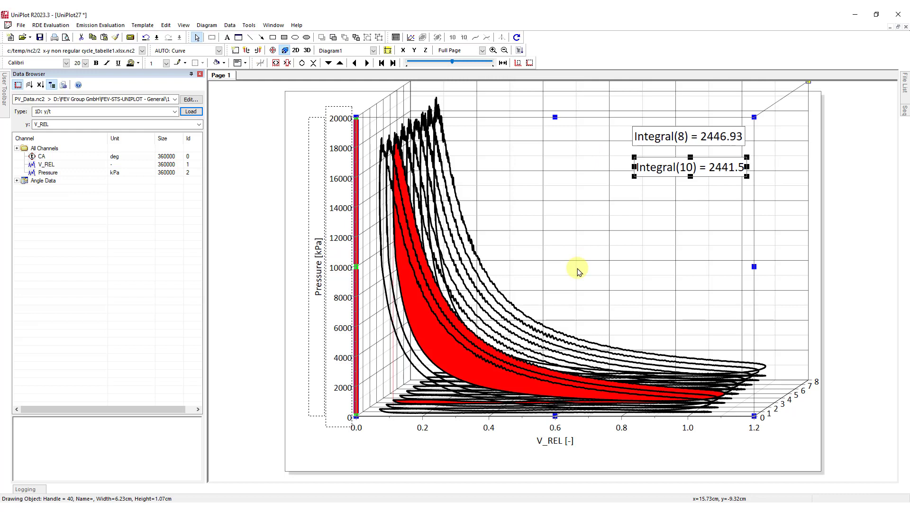